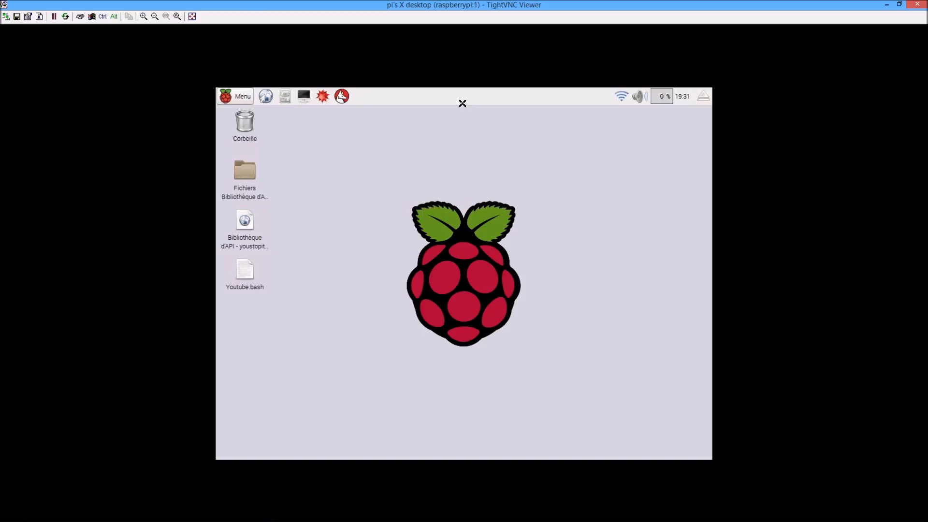
- Open a terminal on the Raspberry Pi desktop and refresh the package lists with sudo apt-get update
{"action": "left_click", "coordinate": [304, 96]}
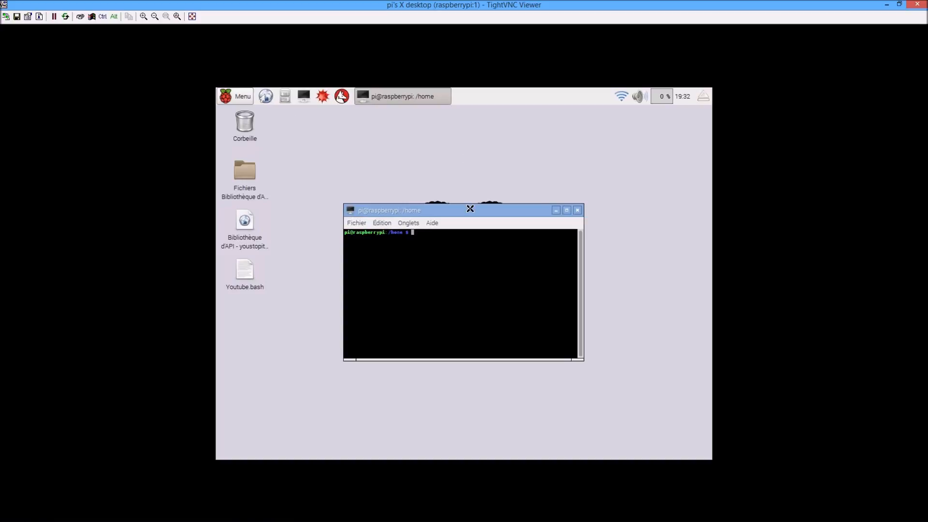
{"action": "type", "text": "sudo apt-get update"}
{"action": "key", "text": "Return"}
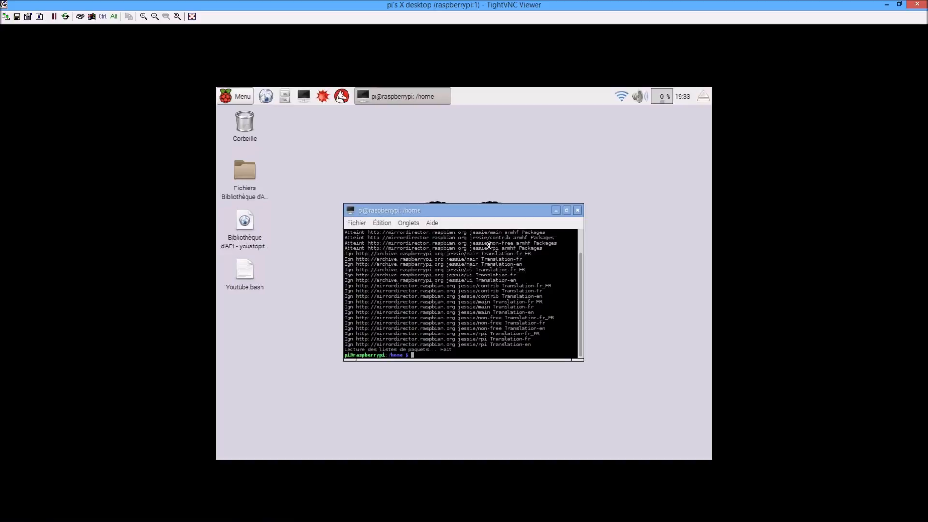
- Enter filler text at the prompt and practise jumping to the line's start and end and moving the cursor through it
{"action": "type", "text": "gregg regregerrge"}
{"action": "left_click", "coordinate": [488, 246]}
{"action": "key", "text": "ctrl"}
{"action": "key", "text": "ctrl"}
{"action": "key", "text": "ctrl"}
{"action": "key", "text": "ctrl"}
{"action": "key", "text": "ctrl"}
{"action": "key", "text": "ctrl"}
{"action": "key", "text": "ctrl"}
{"action": "key", "text": "ctrl+a"}
{"action": "key", "text": "Right"}
{"action": "key", "text": "Right"}
{"action": "key", "text": "Right"}
{"action": "key", "text": "Right"}
{"action": "key", "text": "Right"}
{"action": "key", "text": "Right"}
{"action": "key", "text": "Right"}
{"action": "key", "text": "Right"}
{"action": "key", "text": "Right"}
{"action": "key", "text": "Right"}
{"action": "key", "text": "Right"}
{"action": "key", "text": "Right"}
{"action": "key", "text": "Right"}
{"action": "key", "text": "Right"}
{"action": "key", "text": "Right"}
{"action": "key", "text": "Right"}
{"action": "key", "text": "Right"}
{"action": "key", "text": "Left"}
{"action": "key", "text": "Left"}
{"action": "key", "text": "Left"}
{"action": "key", "text": "Left"}
{"action": "key", "text": "Left"}
{"action": "key", "text": "Left"}
{"action": "key", "text": "Left"}
{"action": "key", "text": "Left"}
{"action": "key", "text": "Left"}
{"action": "key", "text": "Left"}
{"action": "key", "text": "Left"}
{"action": "key", "text": "Left"}
{"action": "key", "text": "Left"}
{"action": "key", "text": "Left"}
{"action": "key", "text": "Left"}
{"action": "key", "text": "Left"}
{"action": "key", "text": "Left"}
{"action": "key", "text": "Right"}
{"action": "key", "text": "Right"}
{"action": "key", "text": "Right"}
{"action": "key", "text": "Right"}
{"action": "key", "text": "Right"}
{"action": "key", "text": "Right"}
{"action": "key", "text": "ctrl"}
{"action": "key", "text": "ctrl+e"}
{"action": "key", "text": "Left"}
{"action": "key", "text": "Left"}
{"action": "key", "text": "Left"}
{"action": "key", "text": "Left"}
{"action": "key", "text": "Left"}
{"action": "key", "text": "Left"}
{"action": "key", "text": "Left"}
{"action": "key", "text": "Left"}
{"action": "key", "text": "Left"}
{"action": "key", "text": "Left"}
{"action": "key", "text": "Right"}
{"action": "key", "text": "Left"}
{"action": "key", "text": "Left"}
- Practise cutting the command-line text before the cursor, after the cursor and word by word, leaving the prompt empty
{"action": "key", "text": "ctrl+u"}
{"action": "type", "text": "r"}
{"action": "key", "text": "Right"}
{"action": "key", "text": "Right"}
{"action": "key", "text": "Right"}
{"action": "key", "text": "Right"}
{"action": "key", "text": "ctrl"}
{"action": "key", "text": "ctrl+k"}
{"action": "type", "text": "trrefr"}
{"action": "key", "text": "ctrl"}
{"action": "key", "text": "ctrl+w"}
{"action": "key", "text": "ctrl+w"}
- Run sudo apt-get upgrade and decline the package installation with n
{"action": "type", "text": "sudo apt-get upgrade"}
{"action": "key", "text": "Return"}
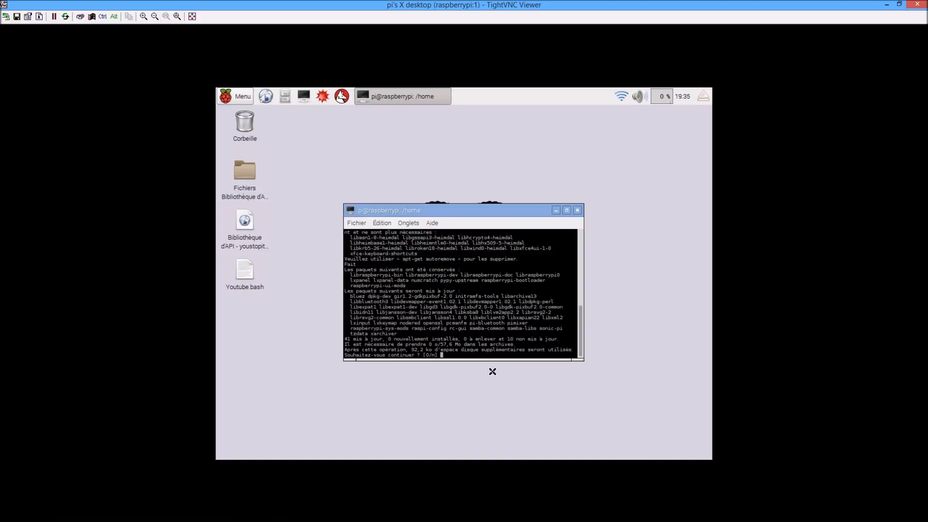
{"action": "type", "text": "n"}
{"action": "key", "text": "Return"}
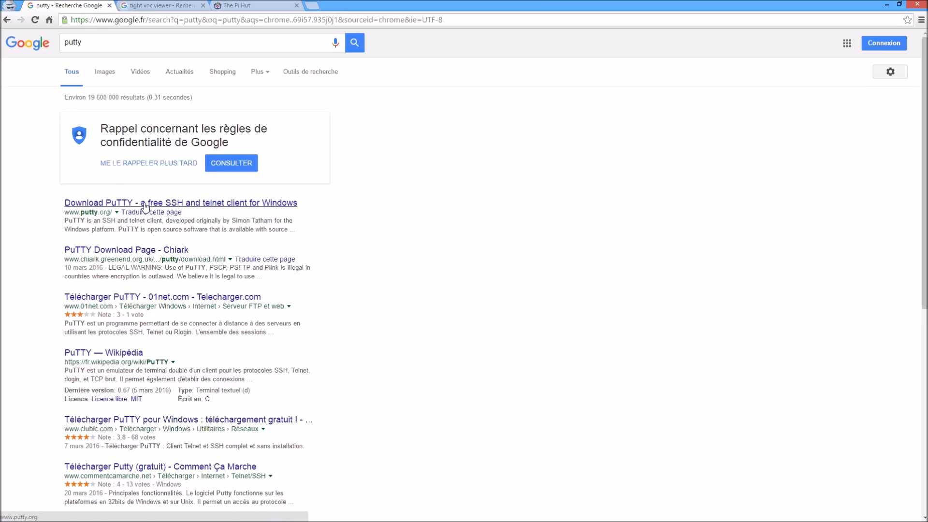
- Open the PuTTY download page by way of putty.org from the Google results, and return to the previous page
{"action": "left_click", "coordinate": [145, 205]}
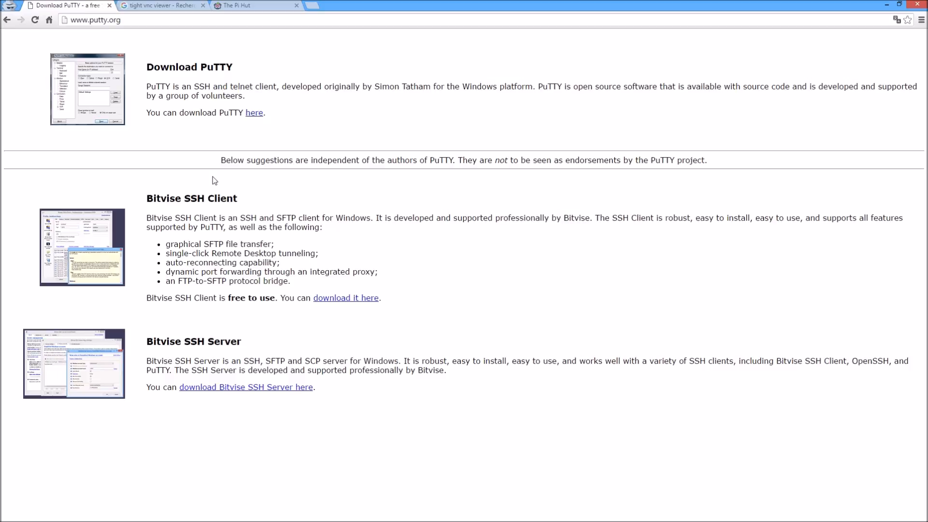
{"action": "left_click", "coordinate": [255, 114]}
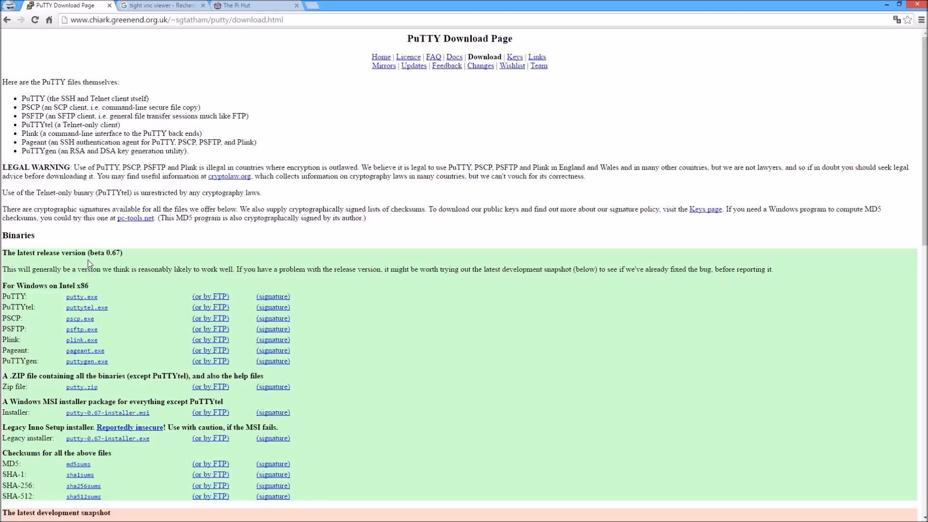
{"action": "key", "text": "alt+Left"}
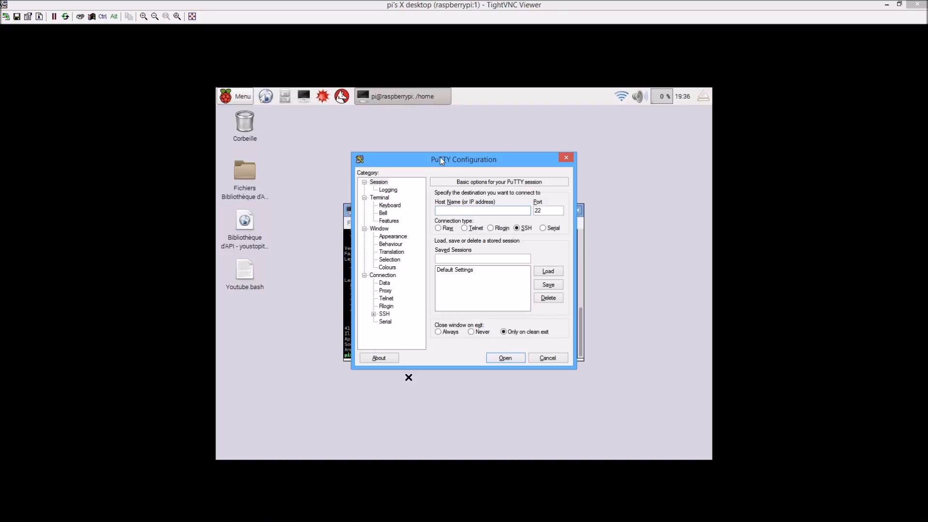
- View the Raspberry Pi's list of Wi-Fi networks, open the connected network's window and close it
{"action": "left_click", "coordinate": [617, 98]}
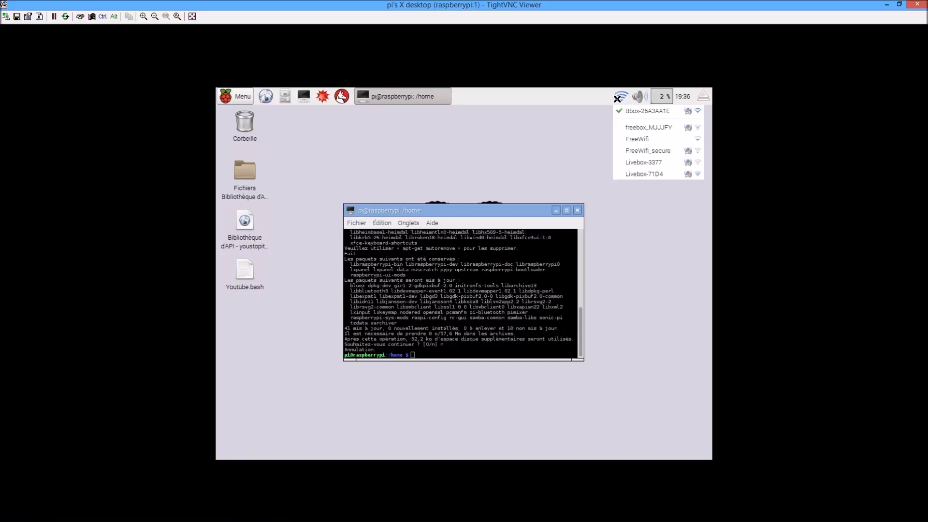
{"action": "left_click", "coordinate": [665, 116]}
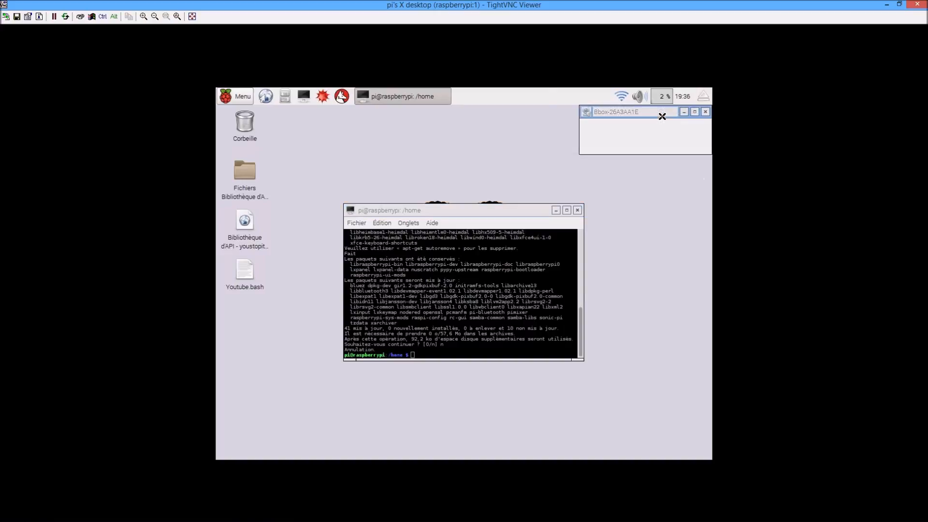
{"action": "left_click", "coordinate": [705, 111]}
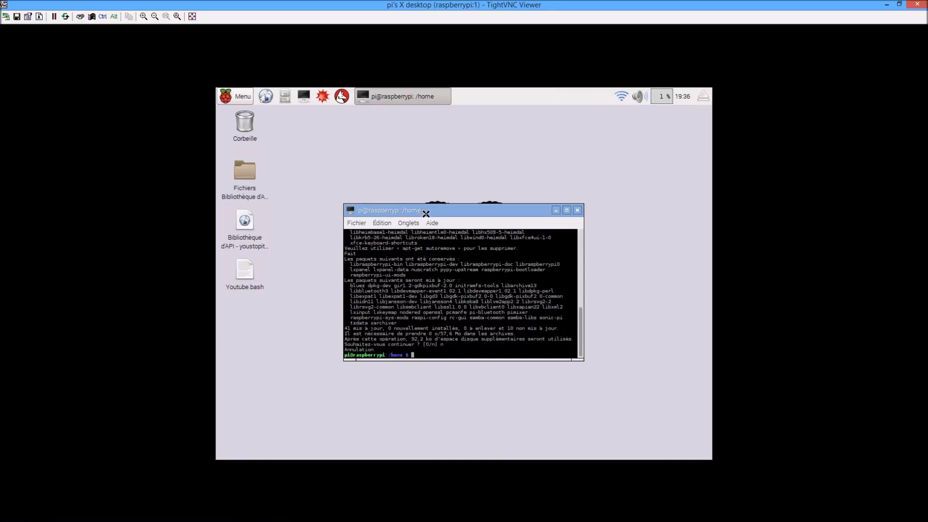
- Move the terminal window aside, connect PuTTY over SSH to 192.168.1.13 and log in as pi with the account password
{"action": "left_click_drag", "start_coordinate": [426, 214], "coordinate": [489, 172]}
{"action": "key", "text": "alt+Tab"}
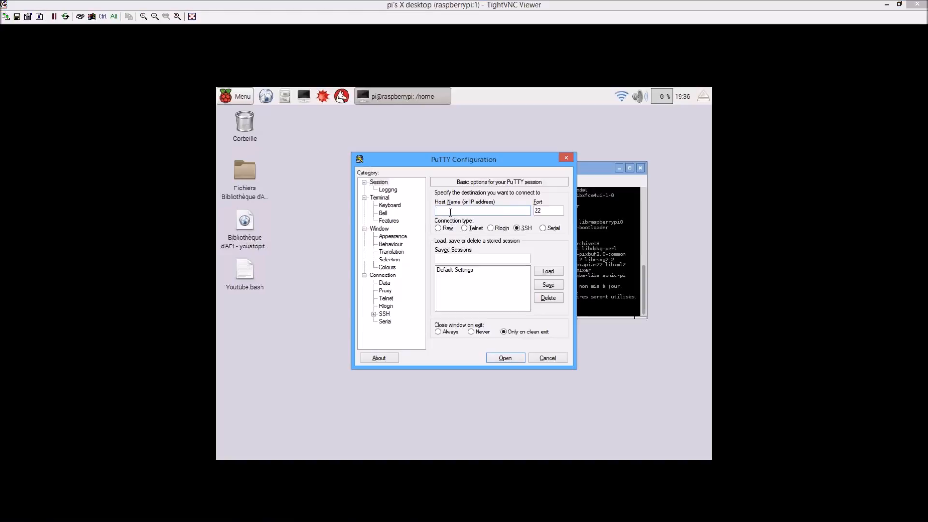
{"action": "type", "text": "192.168.1.13"}
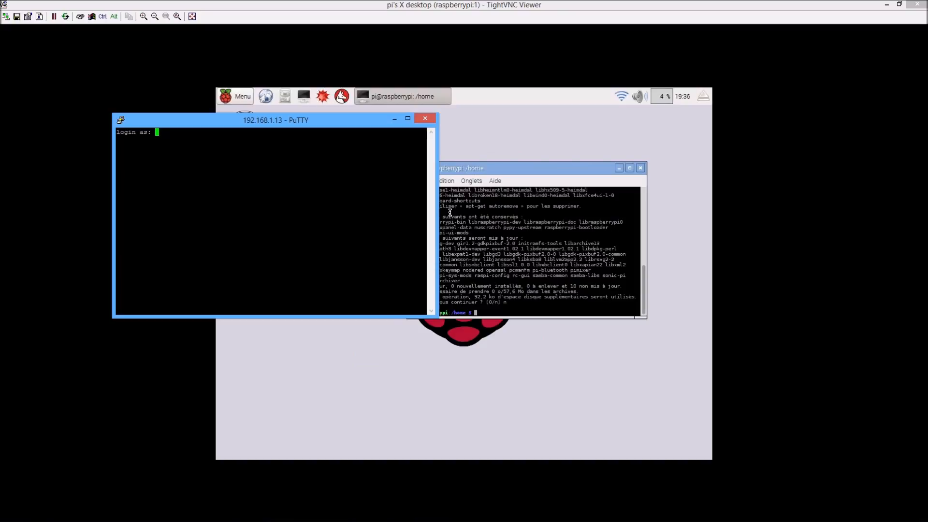
{"action": "type", "text": "pi"}
{"action": "key", "text": "Return"}
{"action": "key", "text": "Return"}
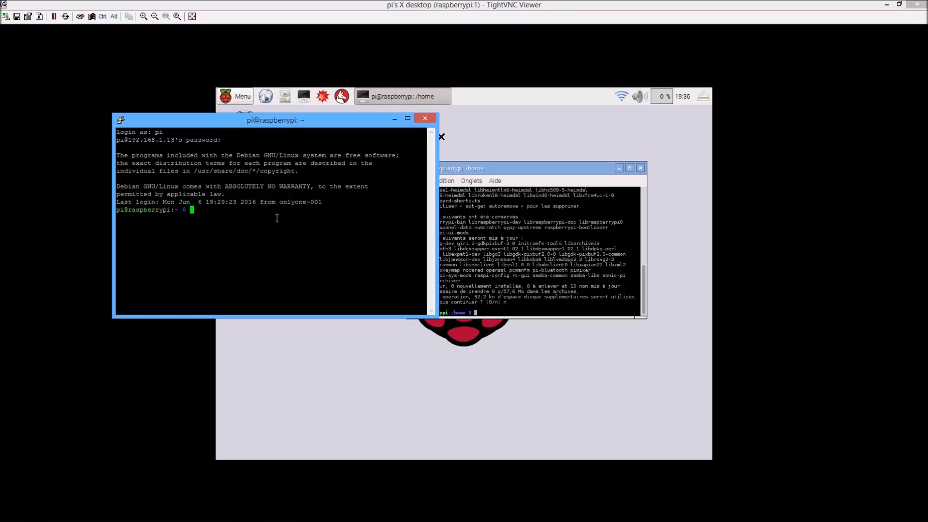
- Change to the parent directory with cd .. in the SSH session and move the PuTTY window below the desktop terminal's upper part
{"action": "type", "text": "cd .."}
{"action": "key", "text": "Return"}
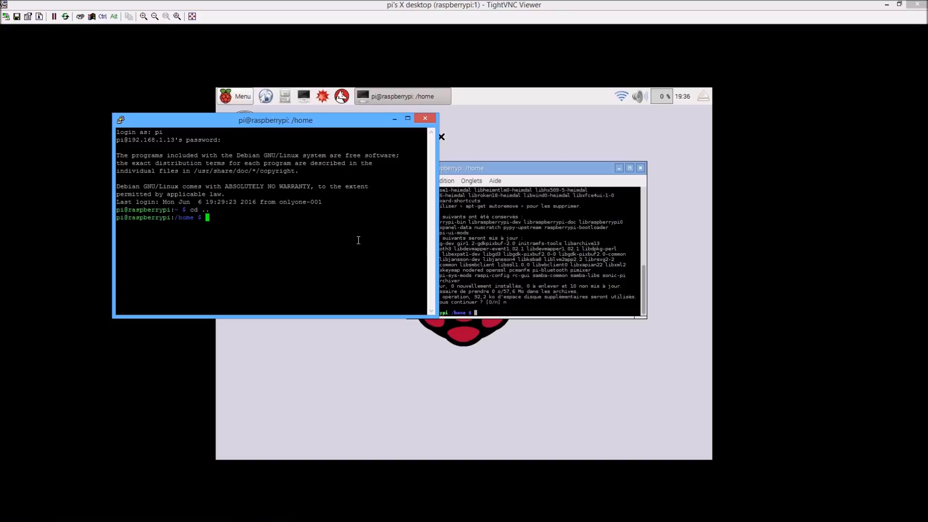
{"action": "left_click_drag", "start_coordinate": [213, 123], "coordinate": [477, 254]}
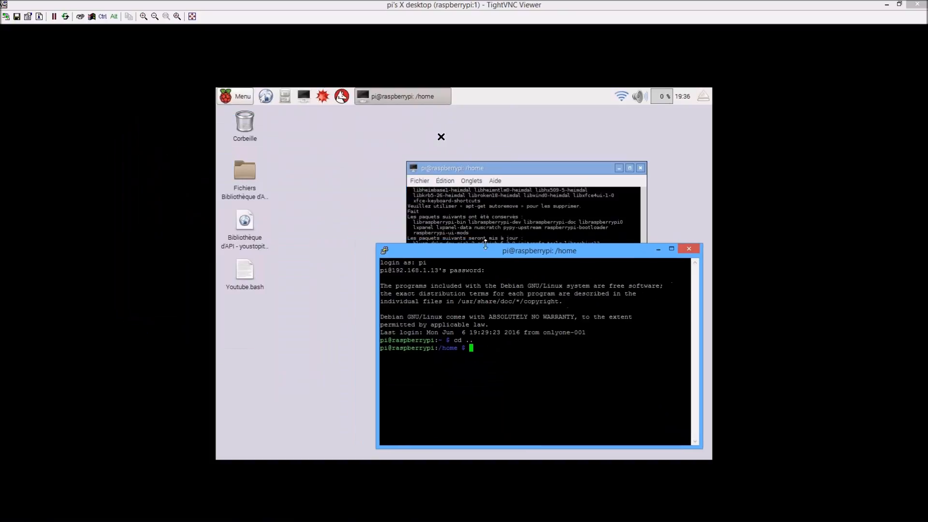
- Run sudo apt-get update in the PuTTY SSH session
{"action": "left_click", "coordinate": [481, 214]}
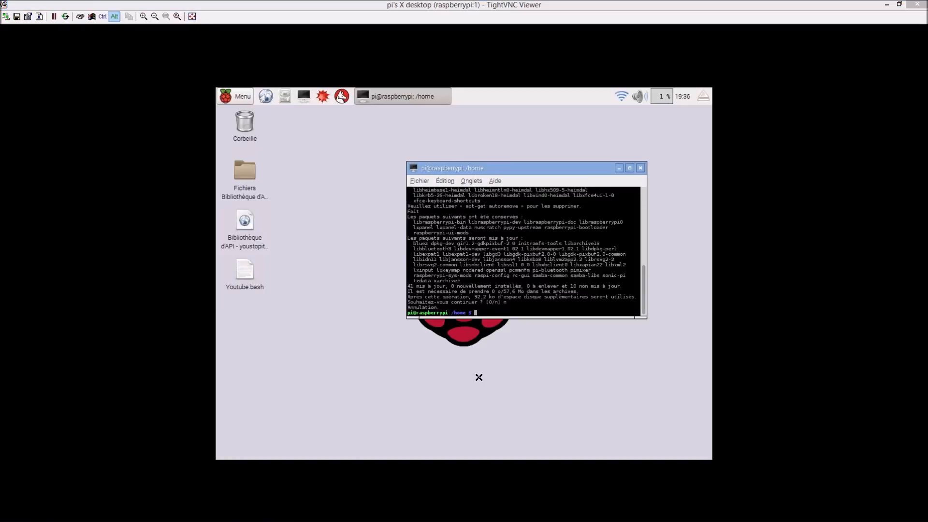
{"action": "key", "text": "alt+Tab"}
{"action": "type", "text": "a"}
{"action": "key", "text": "BackSpace"}
{"action": "type", "text": "sud"}
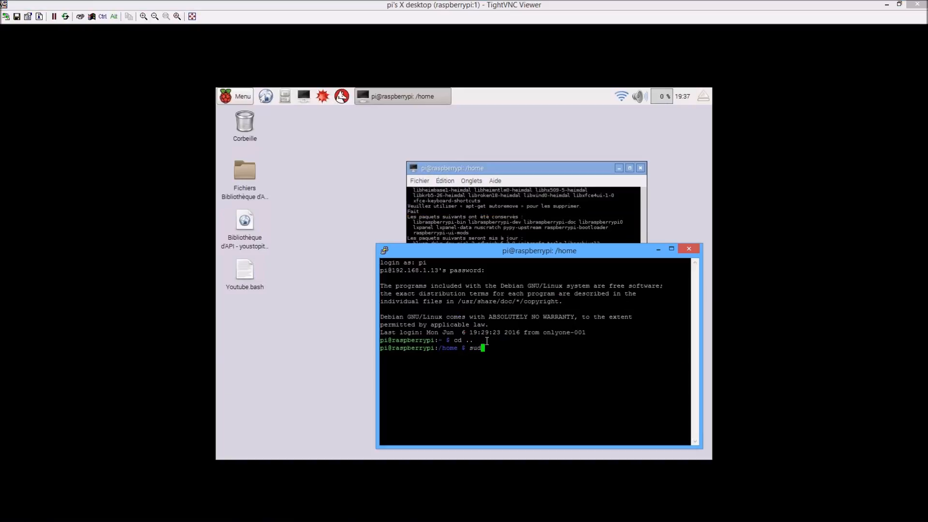
{"action": "type", "text": "o apt-get update"}
{"action": "key", "text": "Return"}
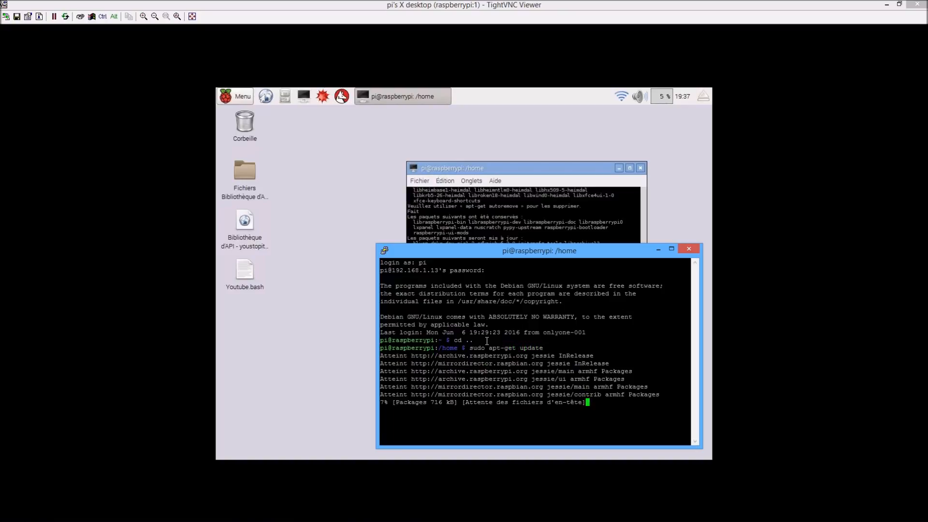
- Look back through the desktop terminal's output to the sudo apt-get upgrade command and compare it with the SSH session's update output
{"action": "left_click", "coordinate": [565, 213]}
{"action": "scroll", "coordinate": [565, 214], "scroll_direction": "up", "scroll_amount": 5}
{"action": "scroll", "coordinate": [564, 215], "scroll_direction": "up", "scroll_amount": 1}
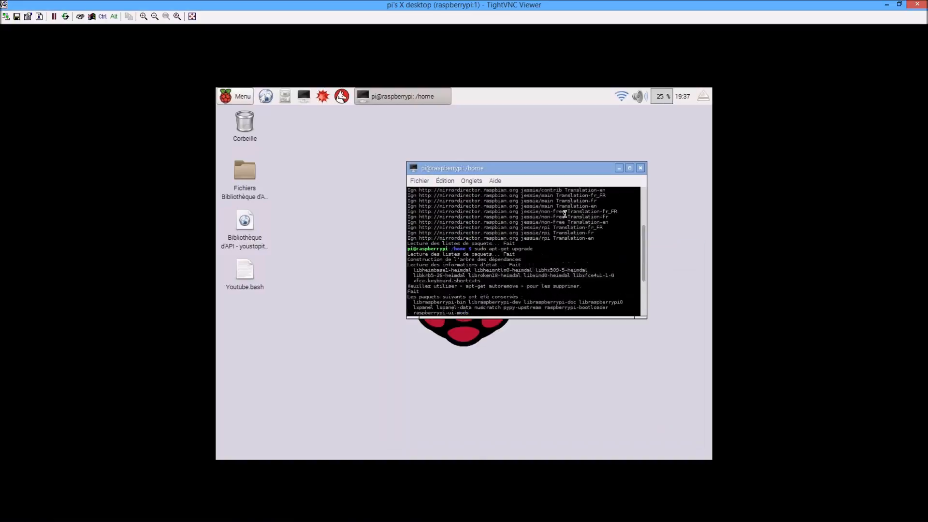
{"action": "key", "text": "alt+Tab"}
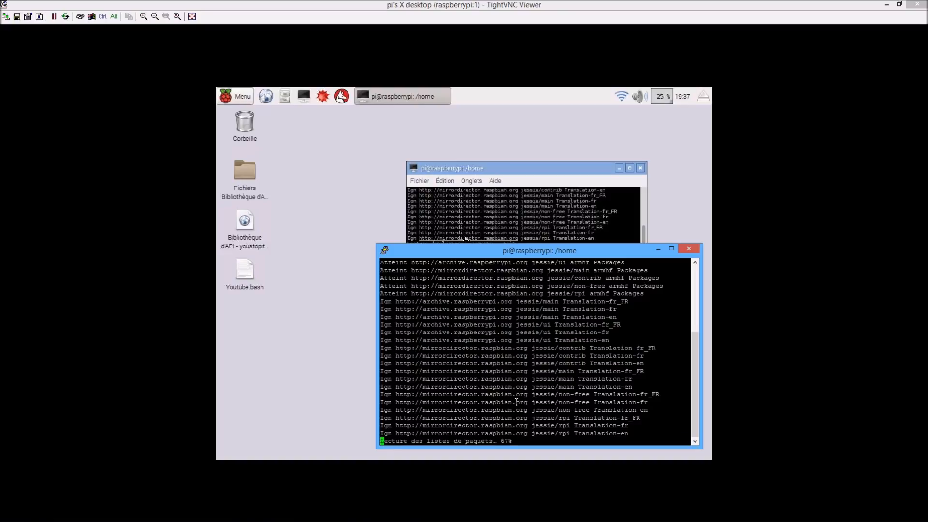
{"action": "key", "text": "ctrl+x"}
{"action": "key", "text": "BackSpace"}
{"action": "key", "text": "BackSpace"}
{"action": "left_click", "coordinate": [565, 174]}
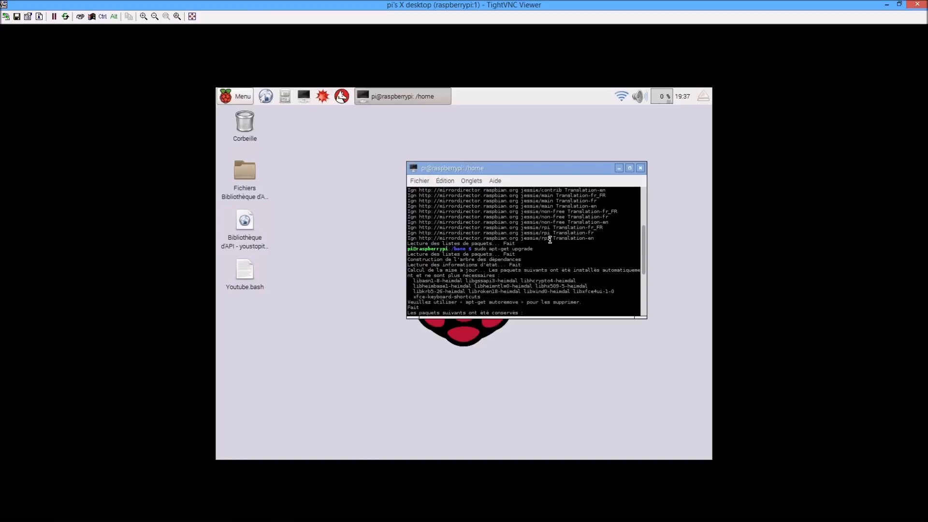
- Switch to Chrome, open the TightVNC download page from the search results and download the 64-bit Windows installer
{"action": "key", "text": "alt"}
{"action": "key", "text": "alt+Tab"}
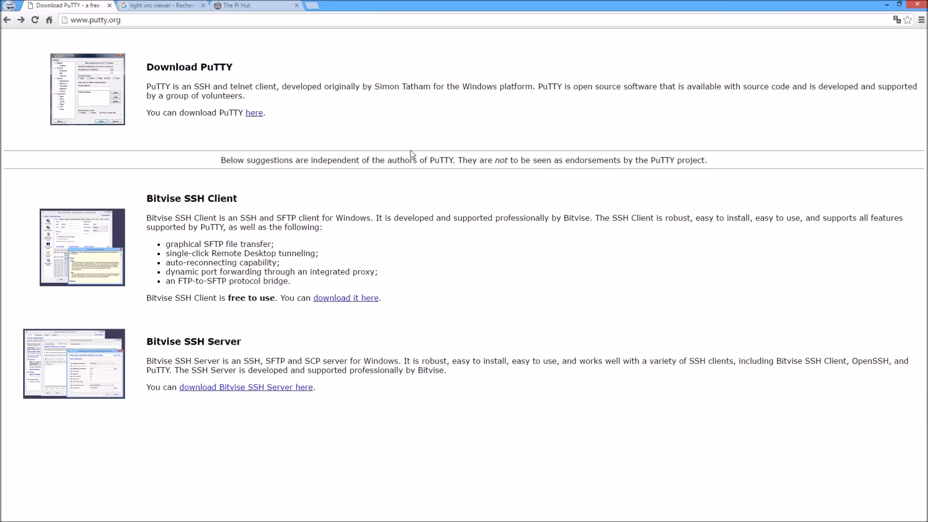
{"action": "left_click", "coordinate": [164, 6]}
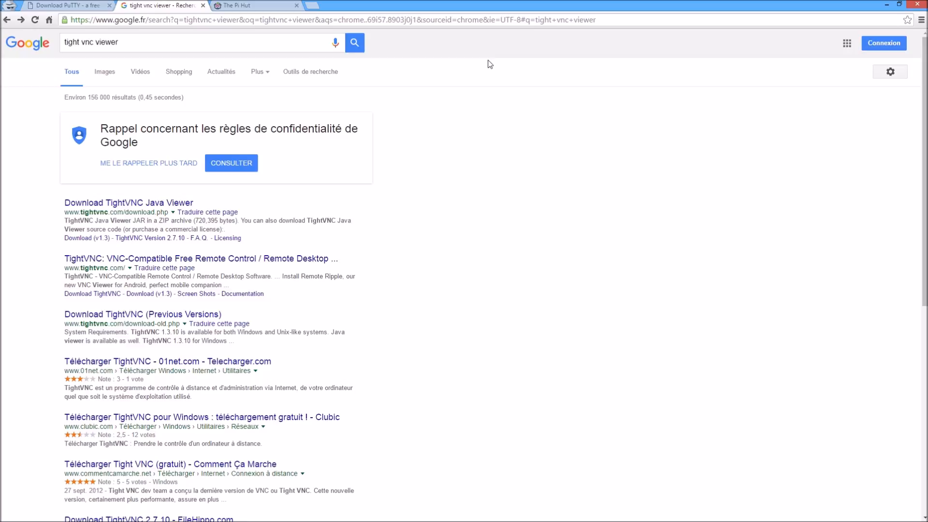
{"action": "left_click", "coordinate": [172, 206]}
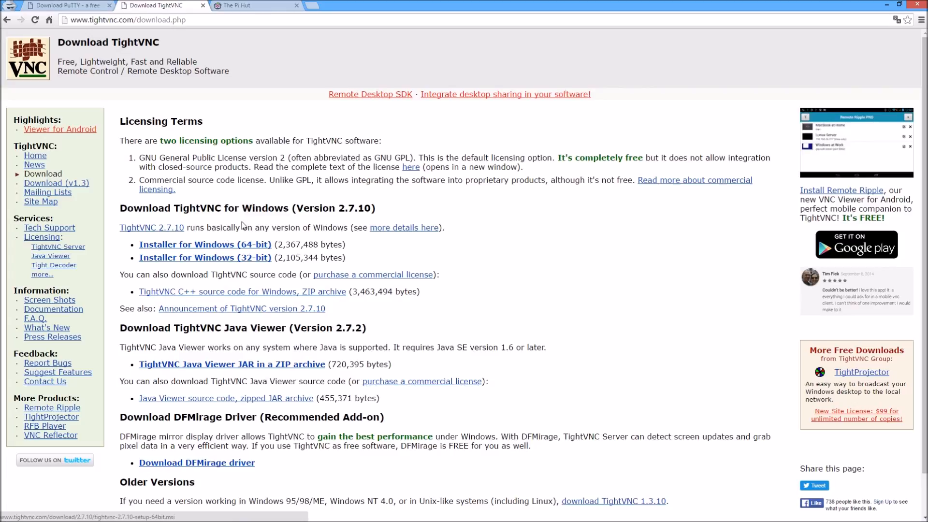
{"action": "left_click", "coordinate": [248, 244]}
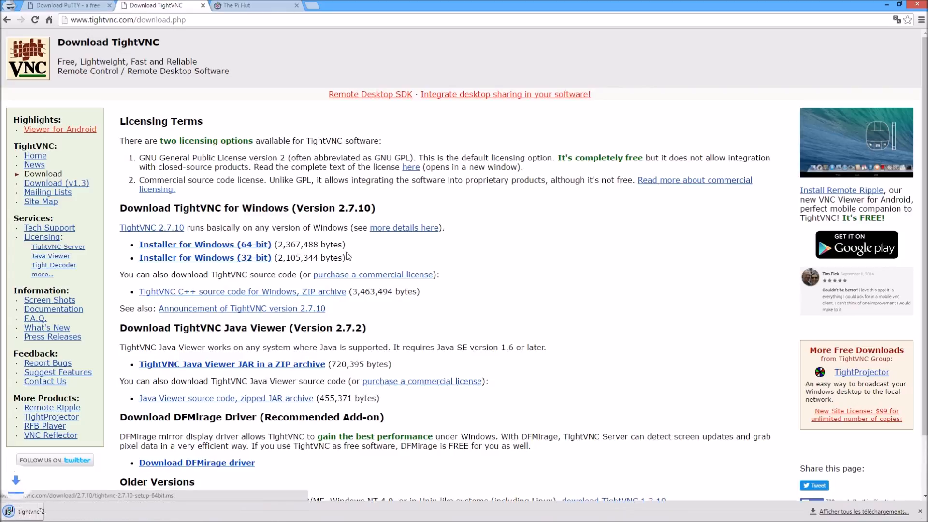
- Launch the downloaded TightVNC installer, proceed to the change, repair or remove options, and cancel the setup
{"action": "left_click", "coordinate": [70, 511]}
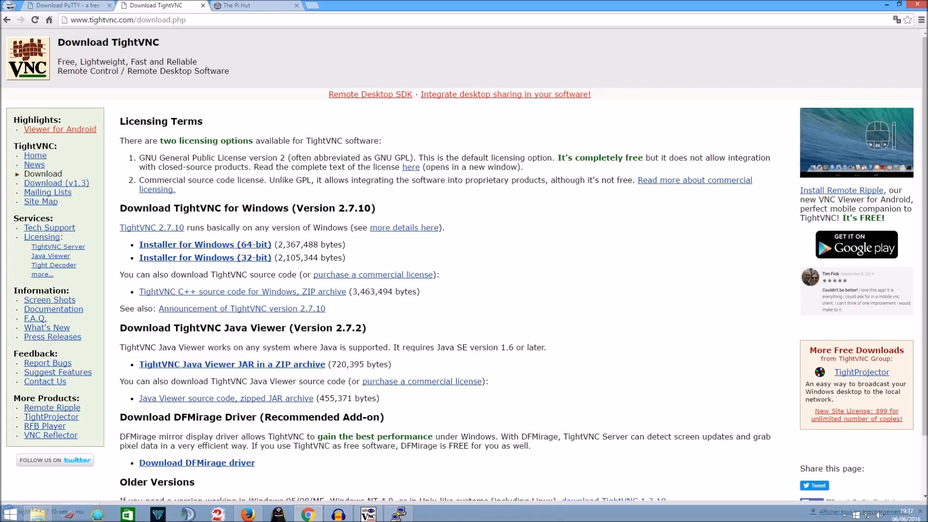
{"action": "left_click", "coordinate": [407, 453]}
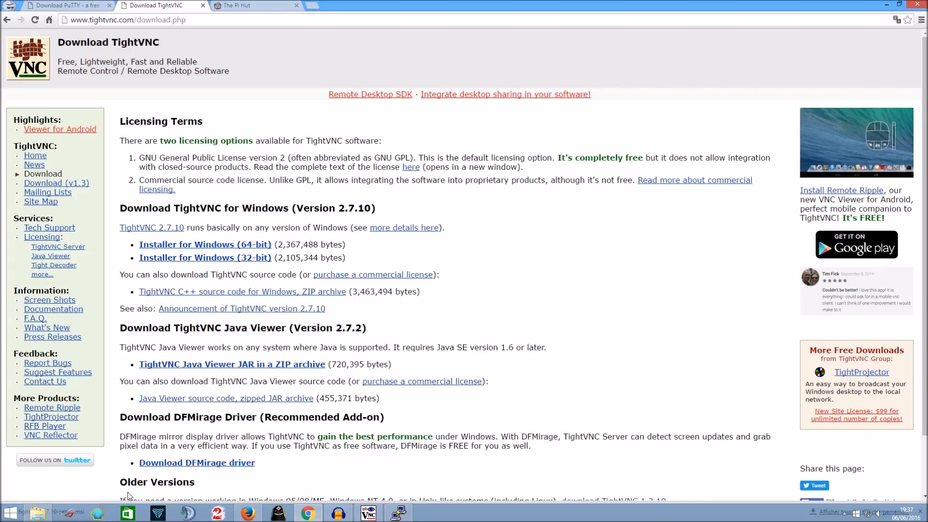
{"action": "left_click", "coordinate": [58, 511]}
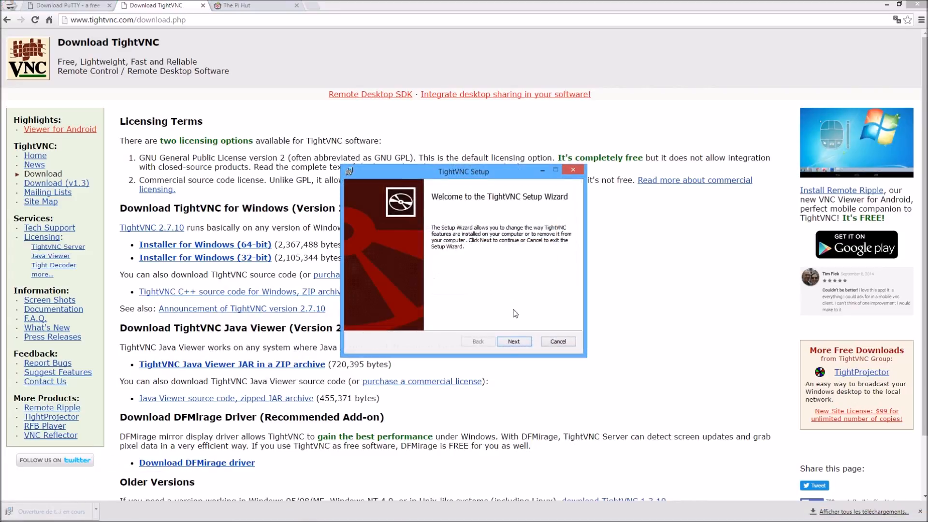
{"action": "left_click", "coordinate": [513, 342]}
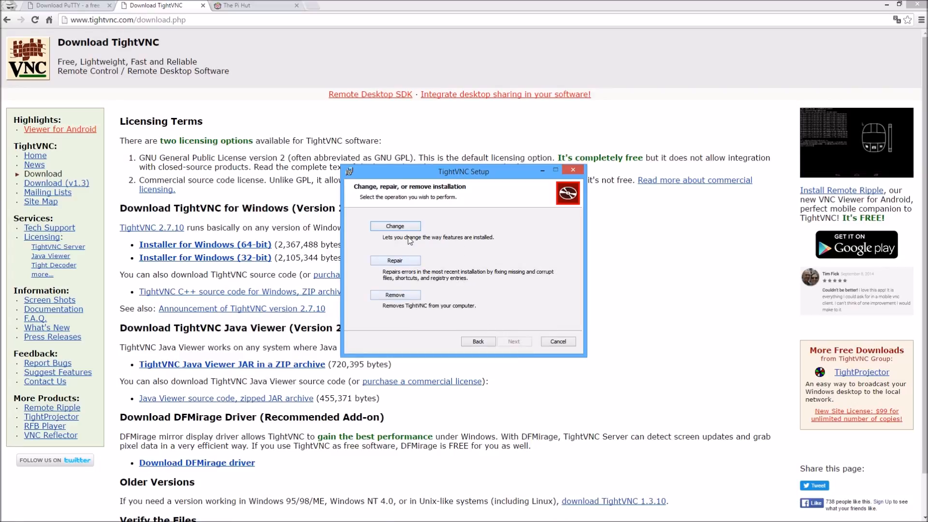
{"action": "left_click", "coordinate": [556, 341]}
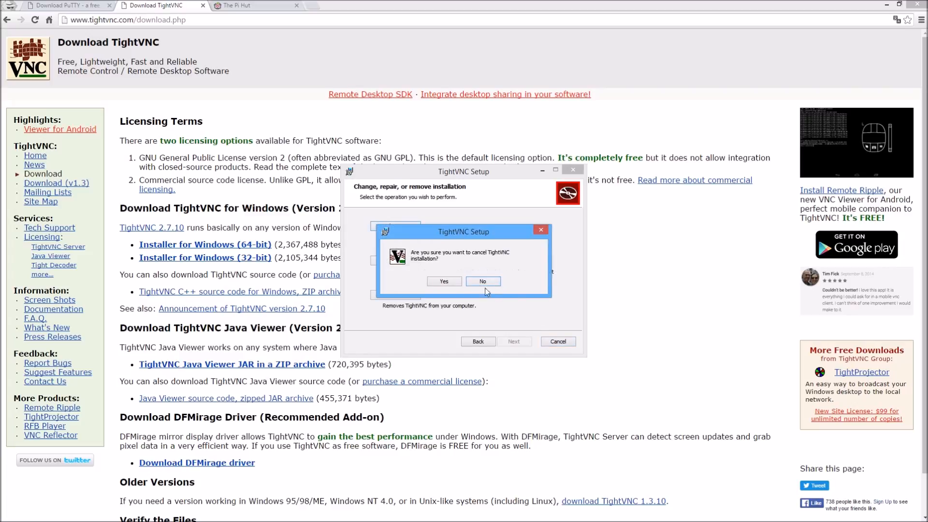
{"action": "left_click", "coordinate": [445, 281]}
{"action": "left_click", "coordinate": [522, 341]}
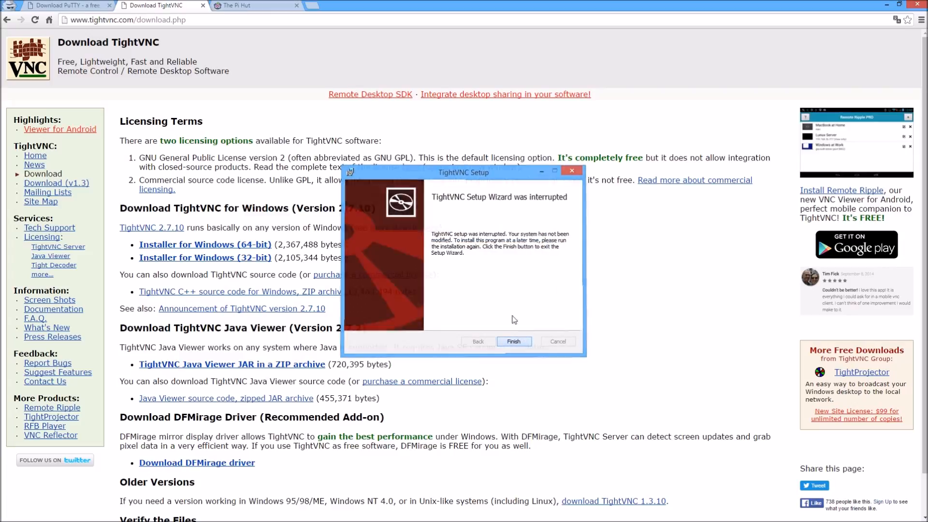
- Switch to the TightVNC Viewer and review the latest prompts in both the Raspberry Pi terminal and the PuTTY session
{"action": "left_click", "coordinate": [85, 4]}
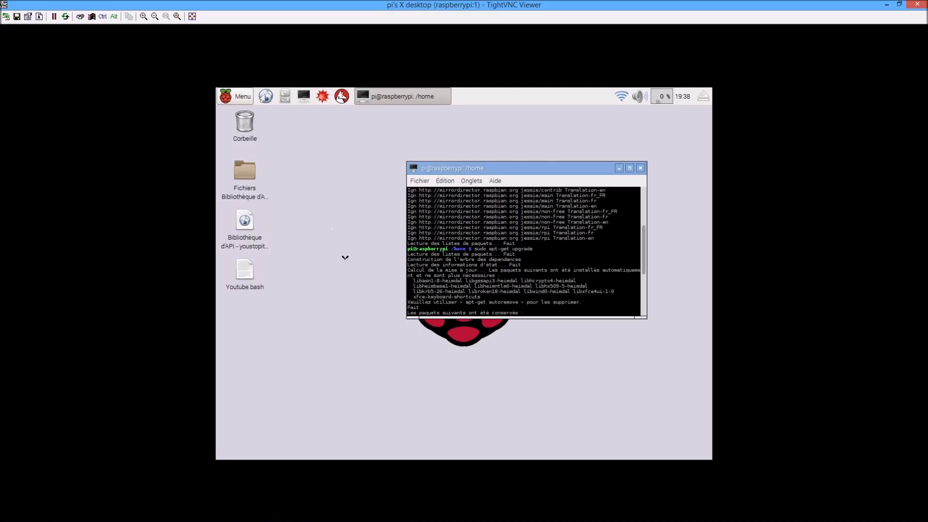
{"action": "left_click", "coordinate": [520, 303]}
{"action": "type", "text": "n"}
{"action": "key", "text": "Return"}
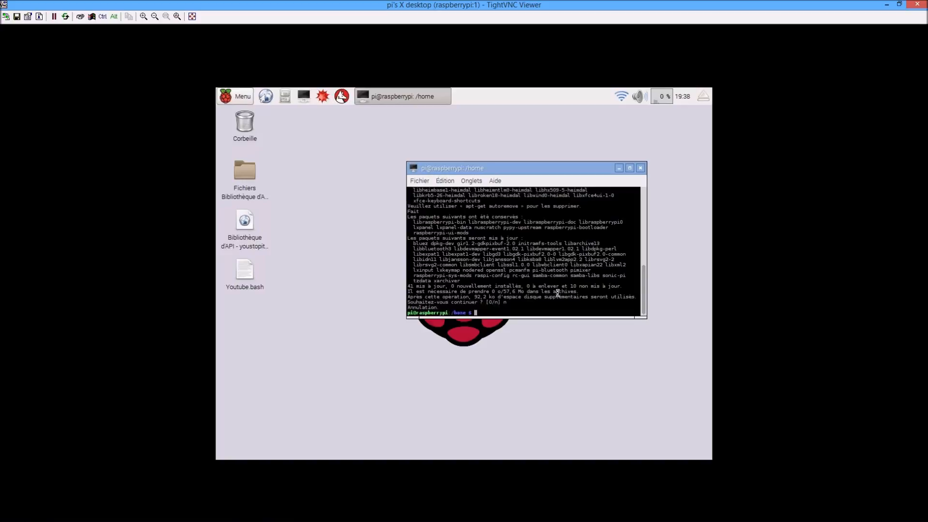
{"action": "key", "text": "alt+Tab"}
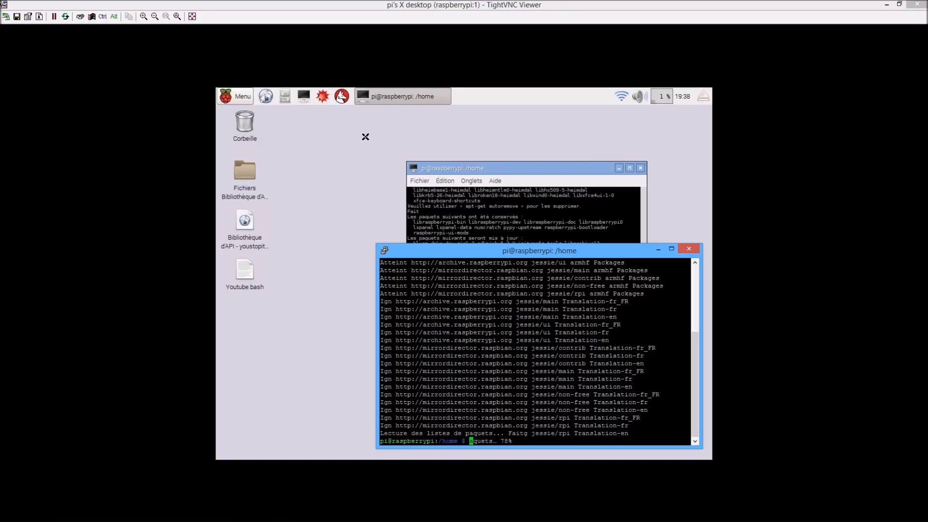
{"action": "left_click", "coordinate": [472, 201]}
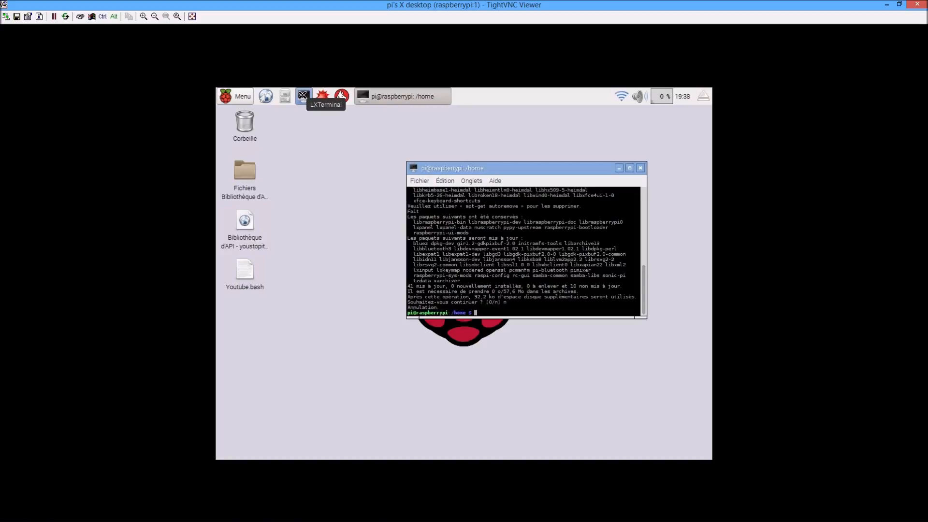
- Try to install the VNC server by running the misspelled command sudo apt-getinstall tightvncserver in the Raspberry Pi terminal
{"action": "scroll", "coordinate": [480, 249], "scroll_direction": "up", "scroll_amount": 4}
{"action": "scroll", "coordinate": [480, 248], "scroll_direction": "down", "scroll_amount": 4}
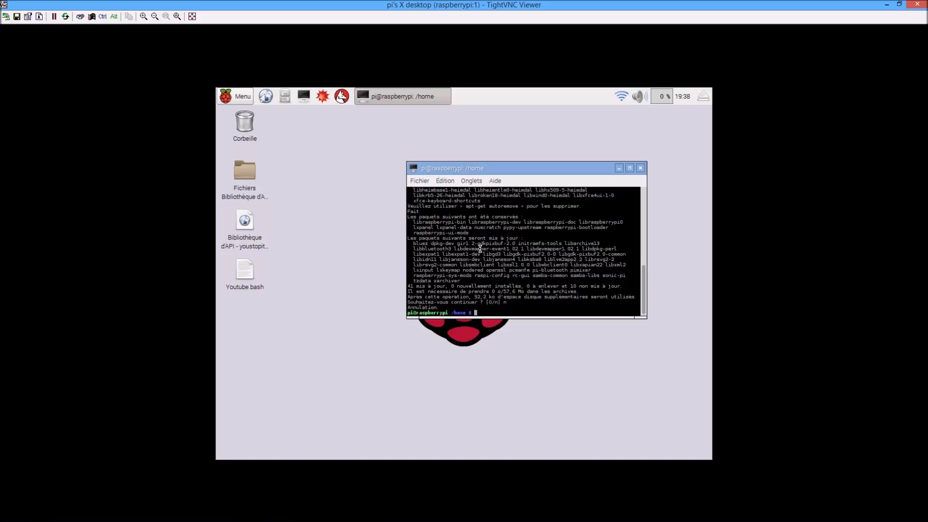
{"action": "type", "text": "sudo apt-get install tightvncserver"}
{"action": "key", "text": "Left"}
{"action": "key", "text": "Left"}
{"action": "key", "text": "Left"}
{"action": "key", "text": "Left"}
{"action": "key", "text": "Left"}
{"action": "key", "text": "Left"}
{"action": "key", "text": "Left"}
{"action": "key", "text": "Left"}
{"action": "key", "text": "Left"}
{"action": "key", "text": "Left"}
{"action": "key", "text": "Left"}
{"action": "key", "text": "Left"}
{"action": "key", "text": "Left"}
{"action": "key", "text": "Left"}
{"action": "key", "text": "Left"}
{"action": "key", "text": "Left"}
{"action": "key", "text": "Left"}
{"action": "key", "text": "Left"}
{"action": "key", "text": "Left"}
{"action": "key", "text": "Left"}
{"action": "key", "text": "BackSpace"}
{"action": "key", "text": "Return"}
- Recall the last command, edit it to sudo apt-get Install tightvncserver with a capital I, and run it
{"action": "key", "text": "Up"}
{"action": "key", "text": "Left"}
{"action": "key", "text": "Left"}
{"action": "key", "text": "Left"}
{"action": "key", "text": "Left"}
{"action": "key", "text": "Left"}
{"action": "key", "text": "Left"}
{"action": "key", "text": "Left"}
{"action": "key", "text": "Left"}
{"action": "key", "text": "Left"}
{"action": "key", "text": "Left"}
{"action": "key", "text": "Left"}
{"action": "key", "text": "Left"}
{"action": "key", "text": "Left"}
{"action": "key", "text": "Left"}
{"action": "key", "text": "Left"}
{"action": "key", "text": "Left"}
{"action": "key", "text": "Left"}
{"action": "key", "text": "Left"}
{"action": "key", "text": "Left"}
{"action": "key", "text": "Left"}
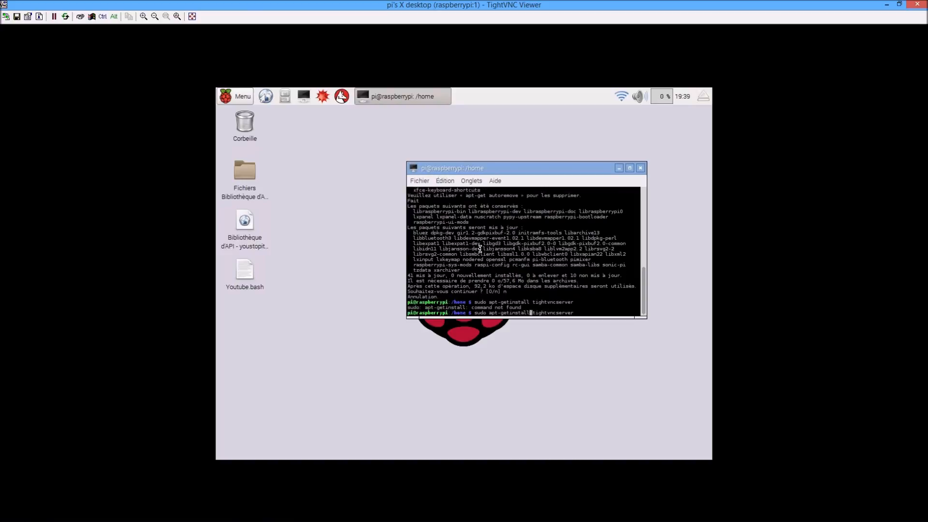
{"action": "key", "text": "Delete"}
{"action": "type", "text": "I"}
{"action": "key", "text": "Return"}
- Recall the command again, change Install to lowercase install, and run sudo apt-get install tightvncserver
{"action": "key", "text": "Up"}
{"action": "key", "text": "Left"}
{"action": "key", "text": "Left"}
{"action": "key", "text": "Left"}
{"action": "key", "text": "Left"}
{"action": "key", "text": "Left"}
{"action": "key", "text": "Left"}
{"action": "key", "text": "Left"}
{"action": "key", "text": "Left"}
{"action": "key", "text": "Left"}
{"action": "key", "text": "Left"}
{"action": "key", "text": "Left"}
{"action": "key", "text": "Left"}
{"action": "key", "text": "Left"}
{"action": "key", "text": "Left"}
{"action": "key", "text": "Left"}
{"action": "key", "text": "Left"}
{"action": "key", "text": "Left"}
{"action": "key", "text": "Left"}
{"action": "key", "text": "Left"}
{"action": "key", "text": "Left"}
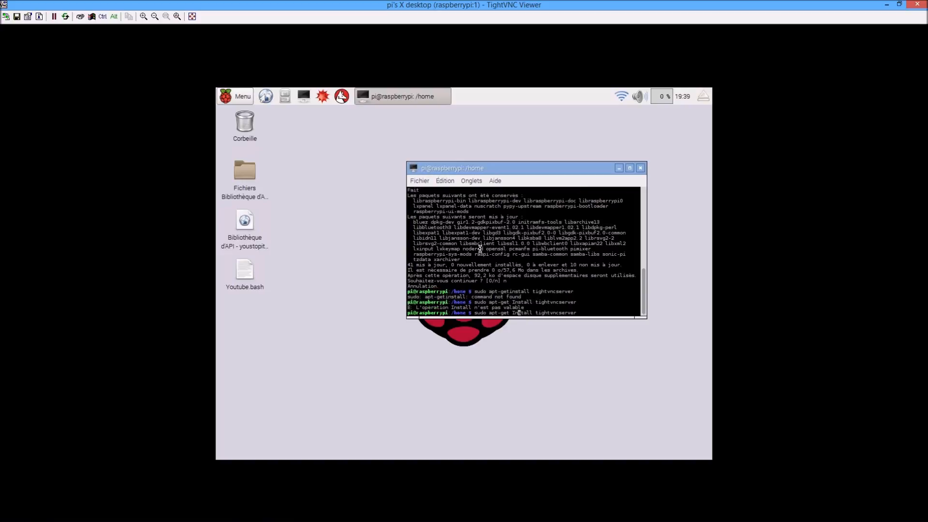
{"action": "key", "text": "BackSpace"}
{"action": "key", "text": "BackSpace"}
{"action": "type", "text": "in"}
{"action": "key", "text": "Return"}
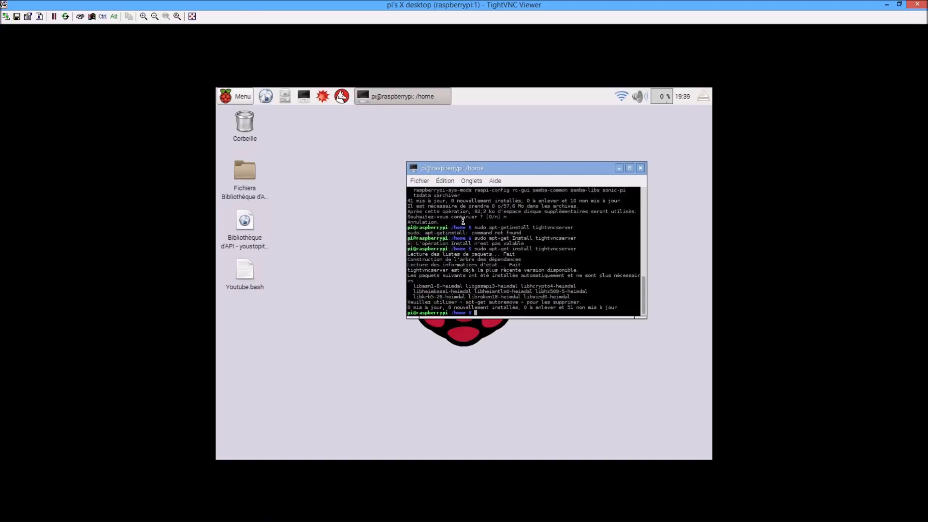
- Check the PuTTY session, return to the desktop terminal and start the VNC server with tightvncserver
{"action": "key", "text": "alt+Tab"}
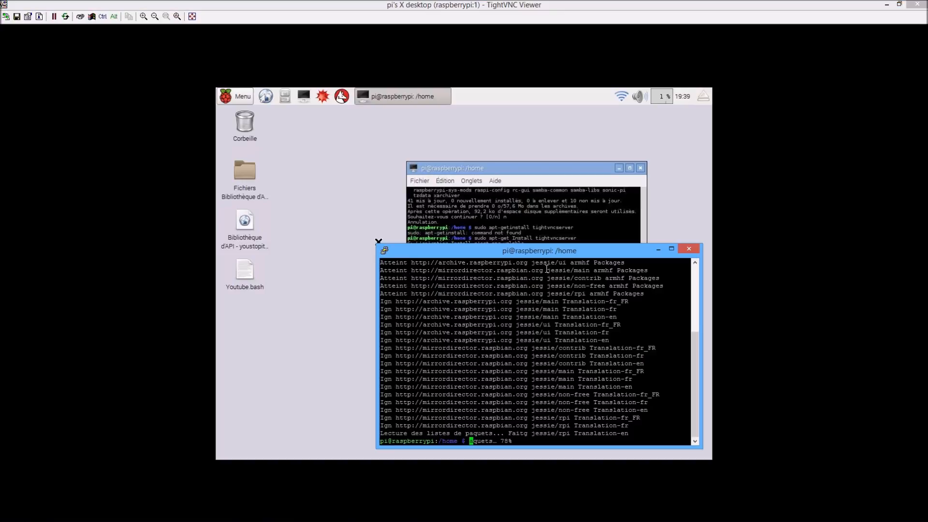
{"action": "left_click", "coordinate": [547, 224]}
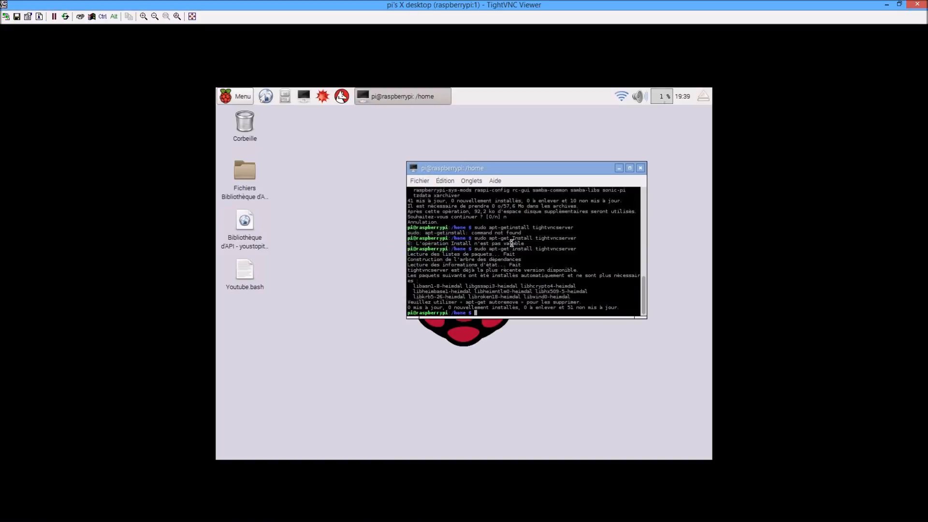
{"action": "type", "text": "tightvncserver"}
{"action": "key", "text": "Return"}
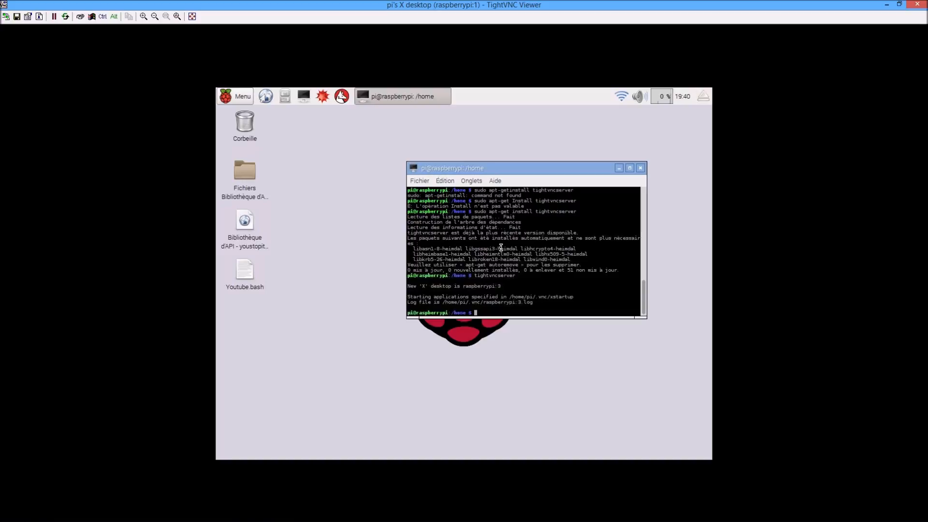
{"action": "left_click", "coordinate": [307, 274]}
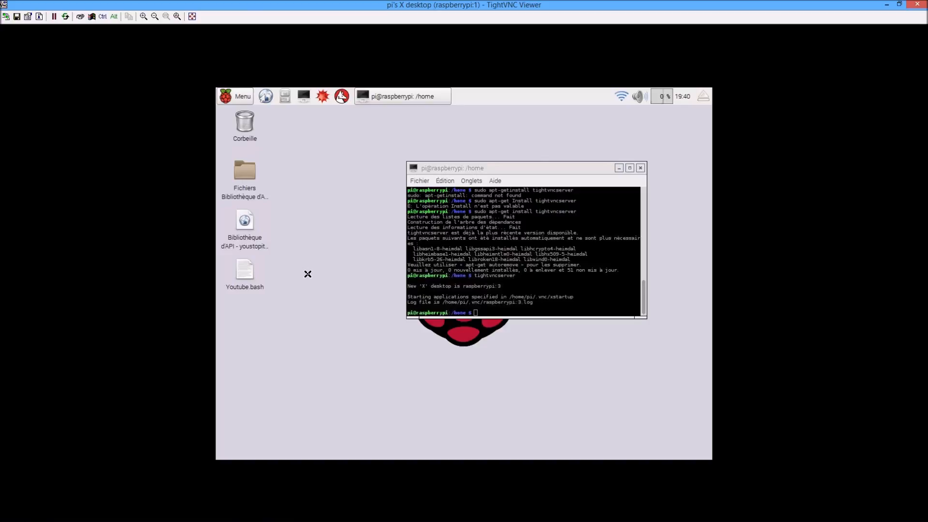
- Try to change the VNC password with tightvncpasswd, entering the password at its prompts, and close the terminal before completing the verification
{"action": "left_click", "coordinate": [499, 311]}
{"action": "type", "text": "tightvnc"}
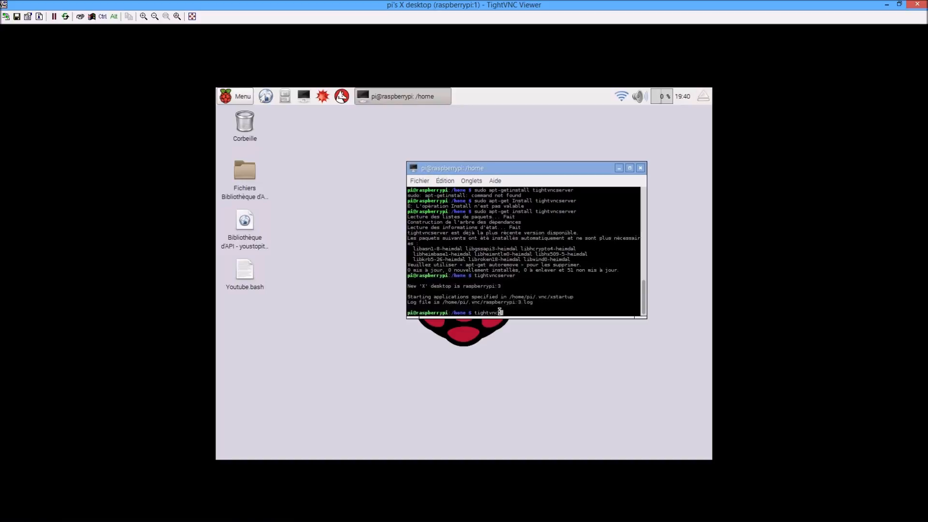
{"action": "type", "text": "passwd"}
{"action": "key", "text": "Return"}
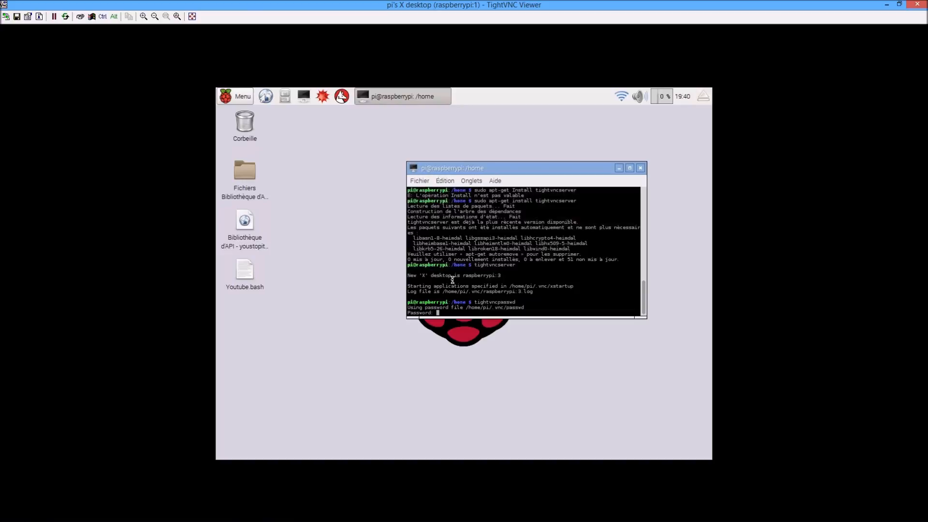
{"action": "key", "text": "Return"}
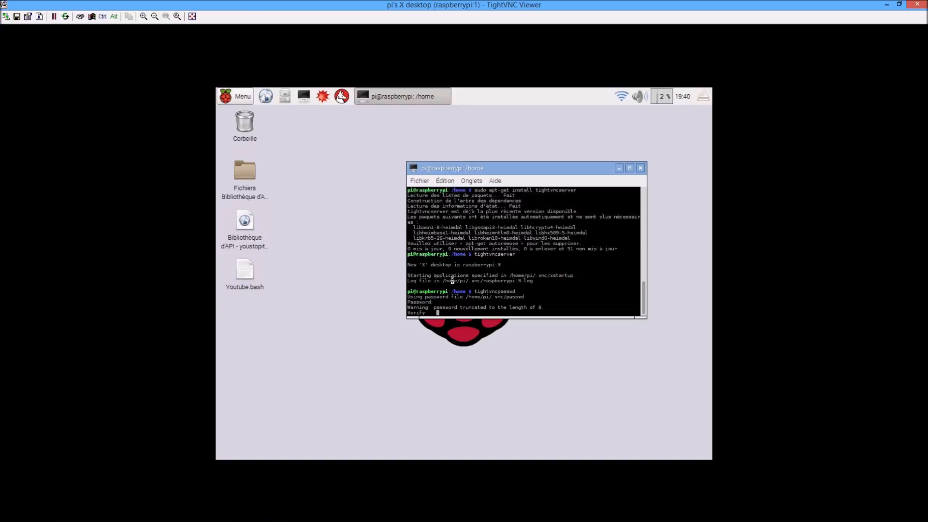
{"action": "key", "text": "Return"}
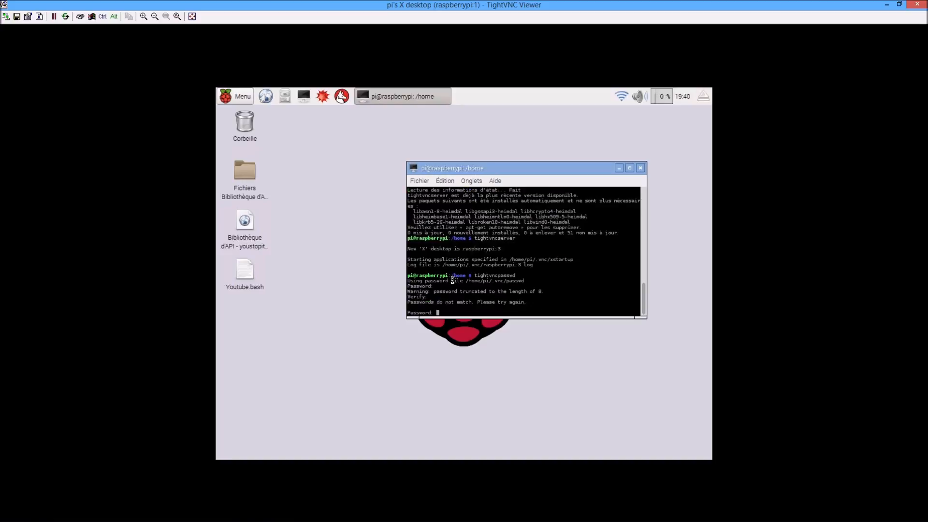
{"action": "key", "text": "Return"}
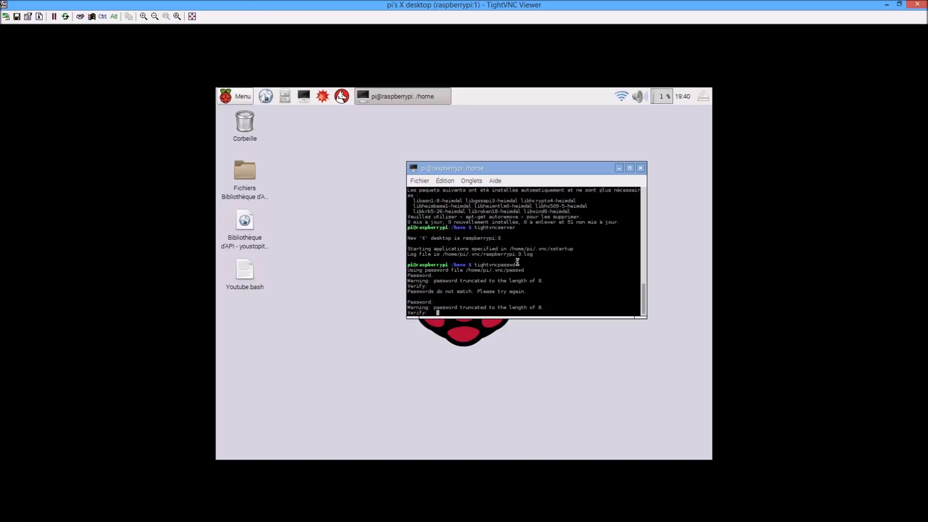
{"action": "left_click", "coordinate": [641, 168]}
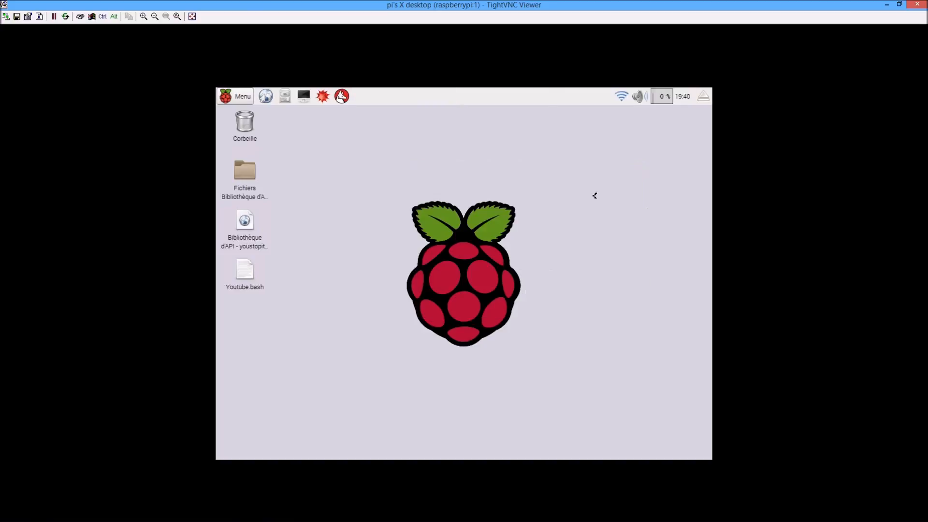
- Open a new LXTerminal window on the Raspberry Pi desktop
{"action": "left_click", "coordinate": [304, 96]}
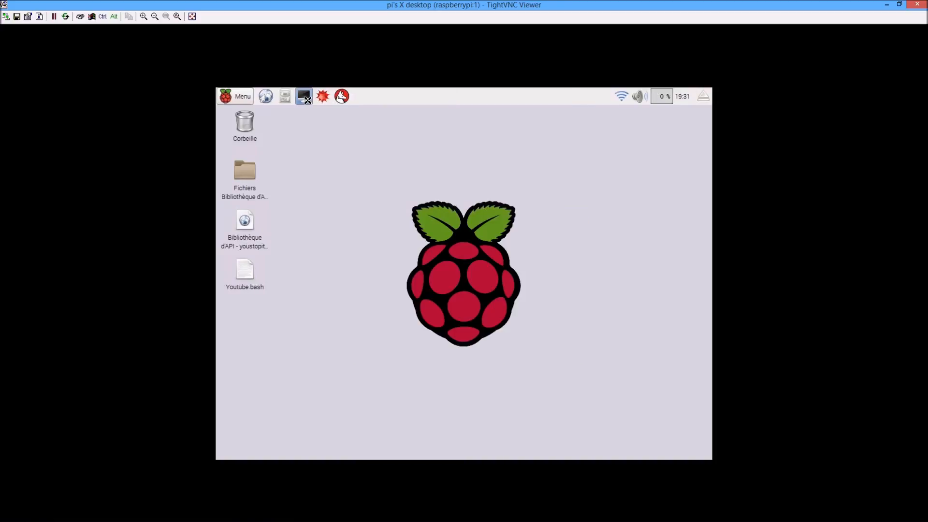
{"action": "left_click", "coordinate": [307, 99]}
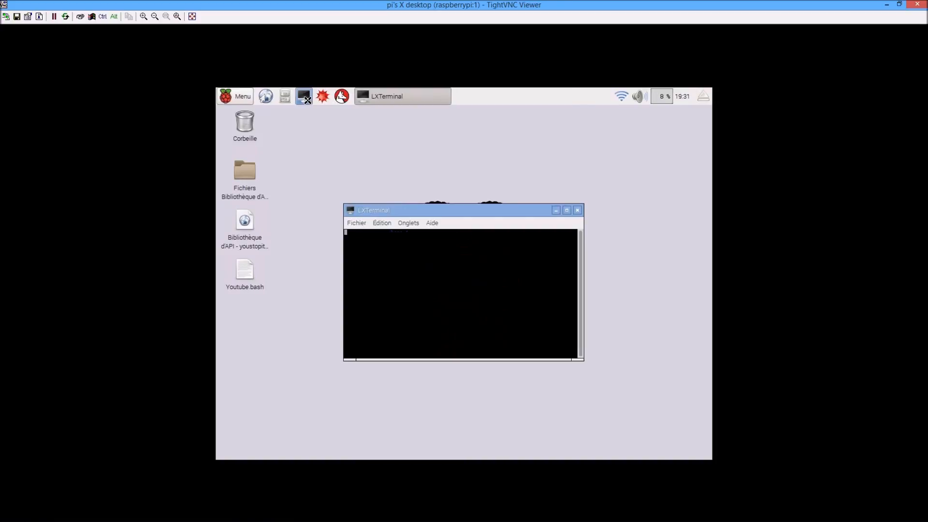